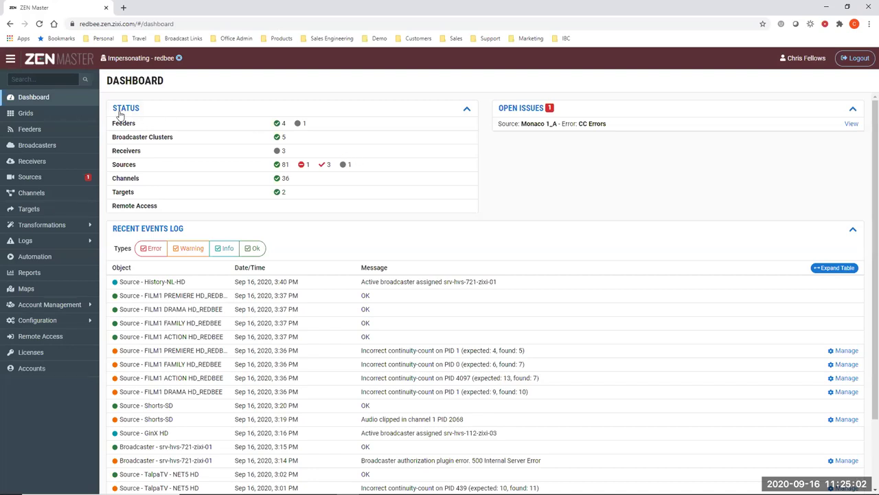
Open the Al Sharika (gallery) grid to view its source thumbnails.
{"action": "left_click", "coordinate": [71, 114]}
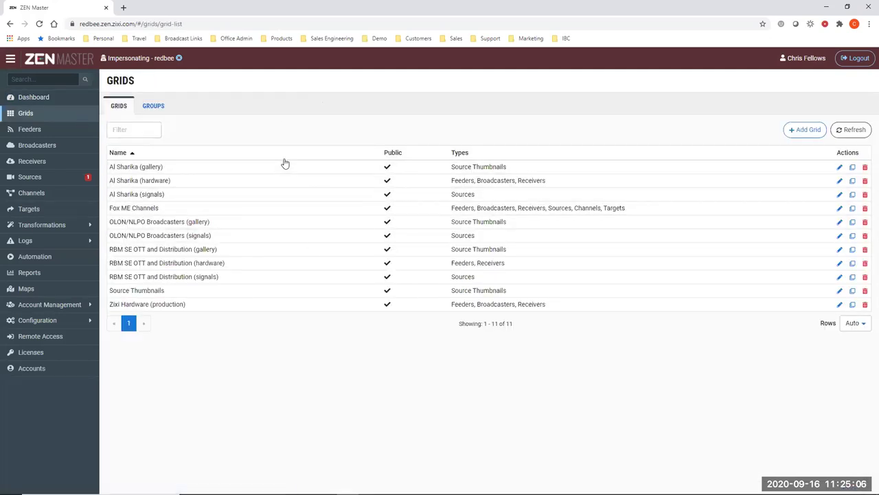
{"action": "left_click", "coordinate": [197, 169]}
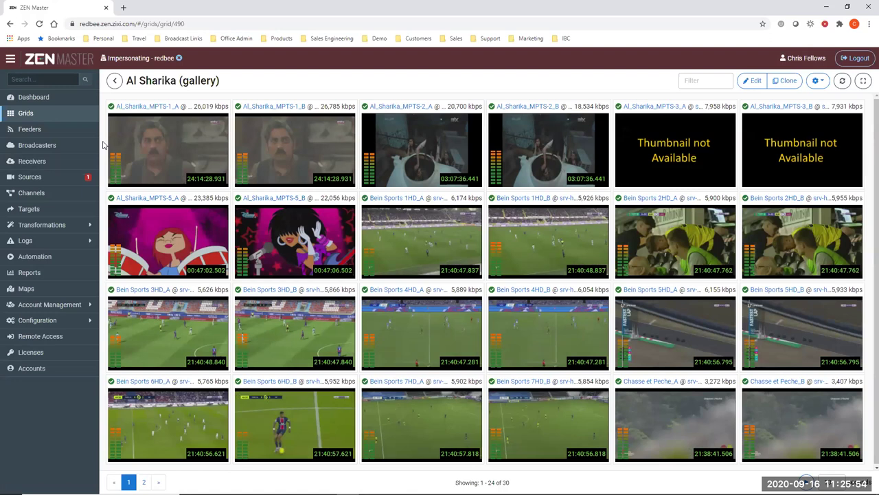
Switch to the demo account's browser window and review the available types for a new source without creating one.
{"action": "key", "text": "alt+Tab"}
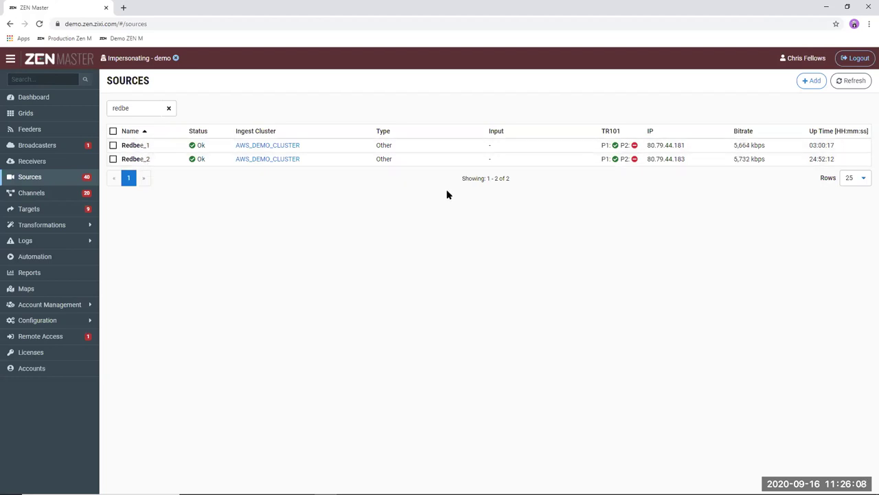
{"action": "left_click", "coordinate": [810, 83]}
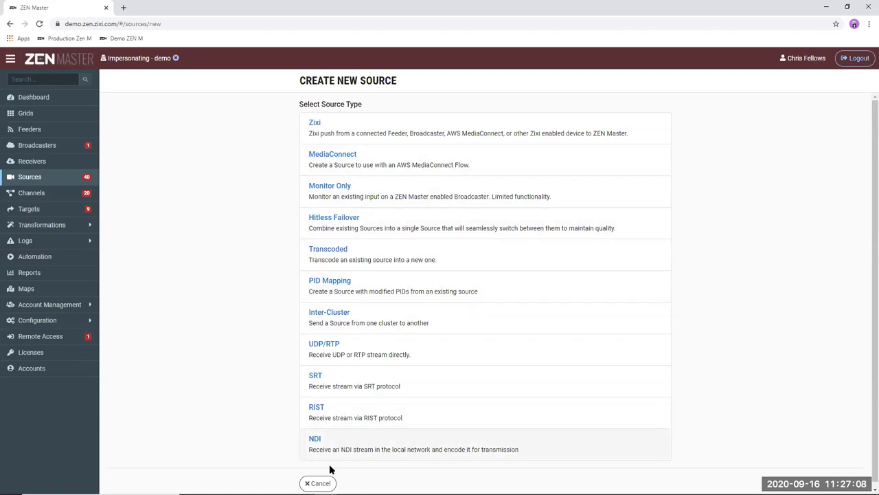
{"action": "left_click", "coordinate": [315, 483]}
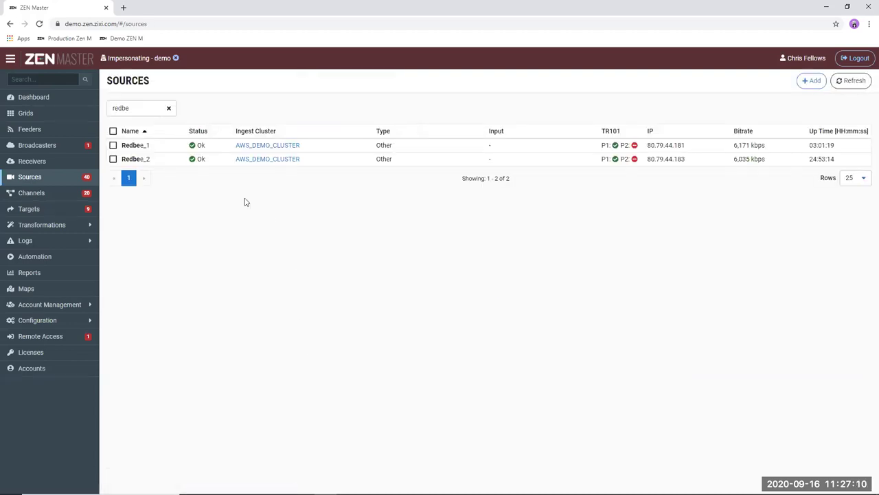
Open the Redbee_1 source and review its content analysis and its historical content, network and bitrate graphs.
{"action": "left_click", "coordinate": [214, 147]}
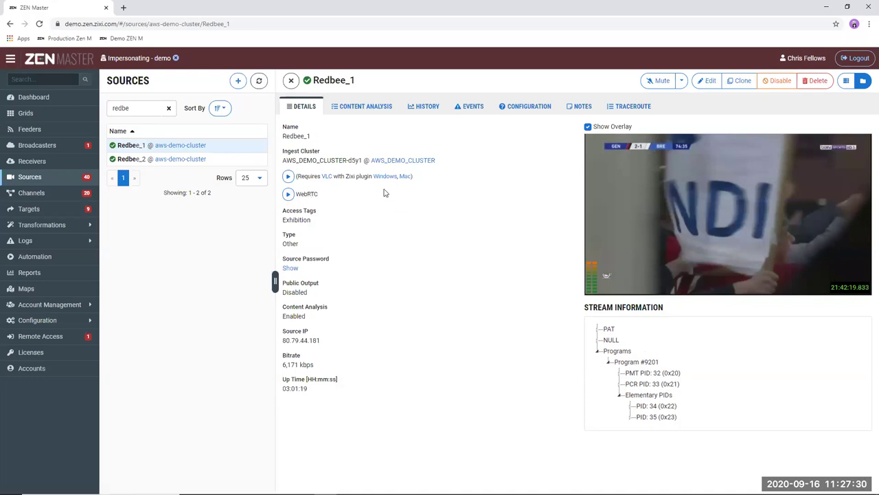
{"action": "left_click", "coordinate": [373, 111]}
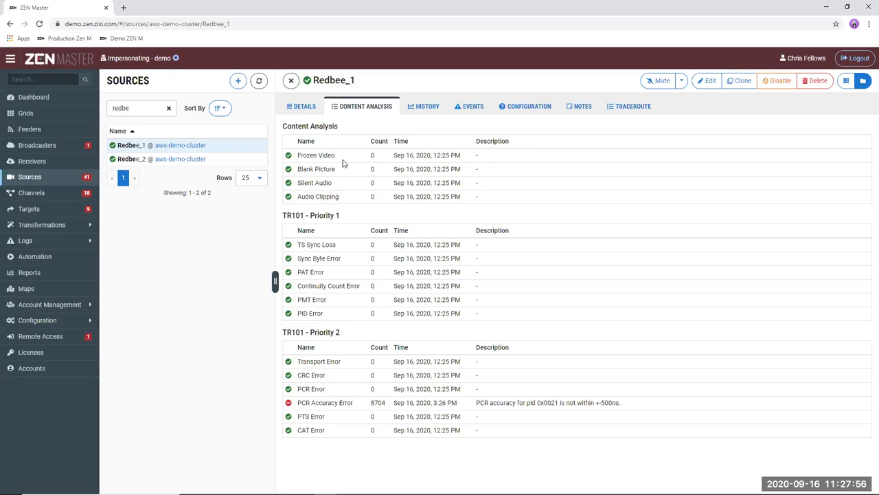
{"action": "left_click", "coordinate": [424, 110]}
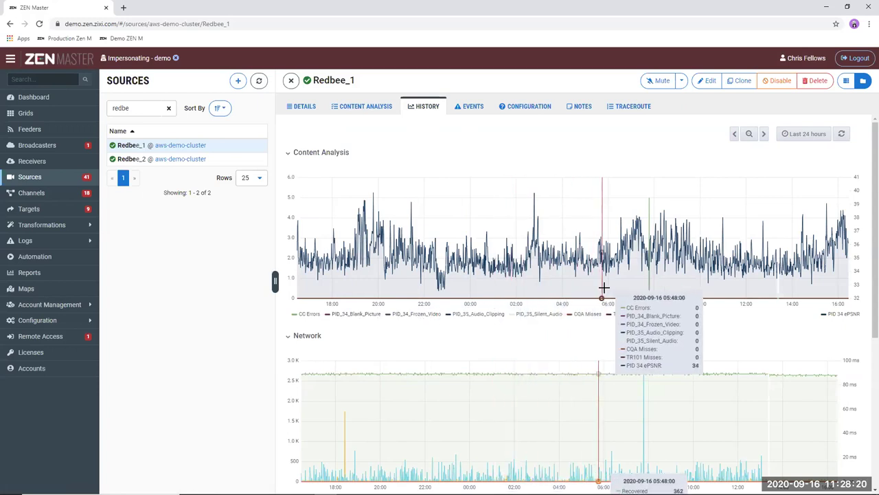
{"action": "scroll", "coordinate": [611, 281], "scroll_direction": "down", "scroll_amount": 3}
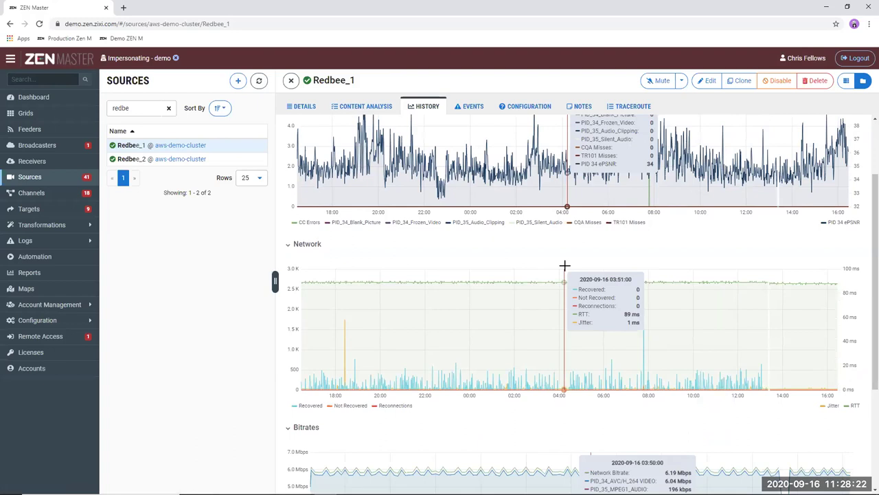
{"action": "scroll", "coordinate": [504, 257], "scroll_direction": "down", "scroll_amount": 1}
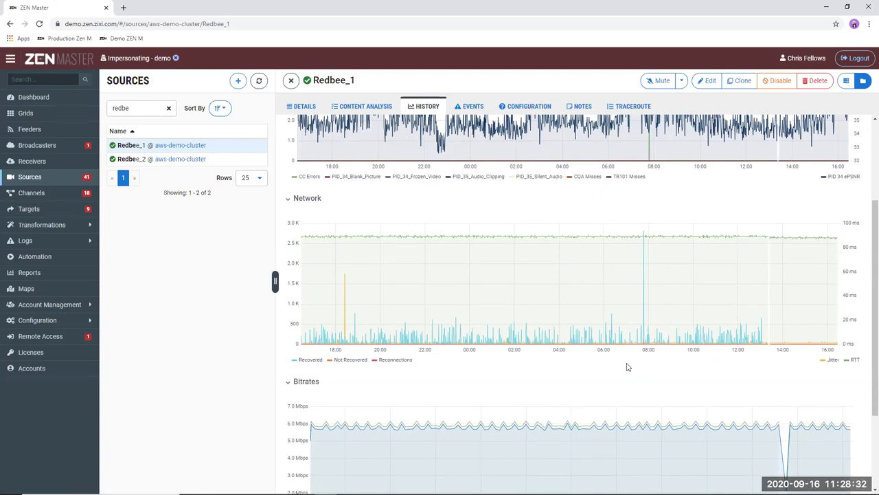
{"action": "scroll", "coordinate": [605, 354], "scroll_direction": "down", "scroll_amount": 2}
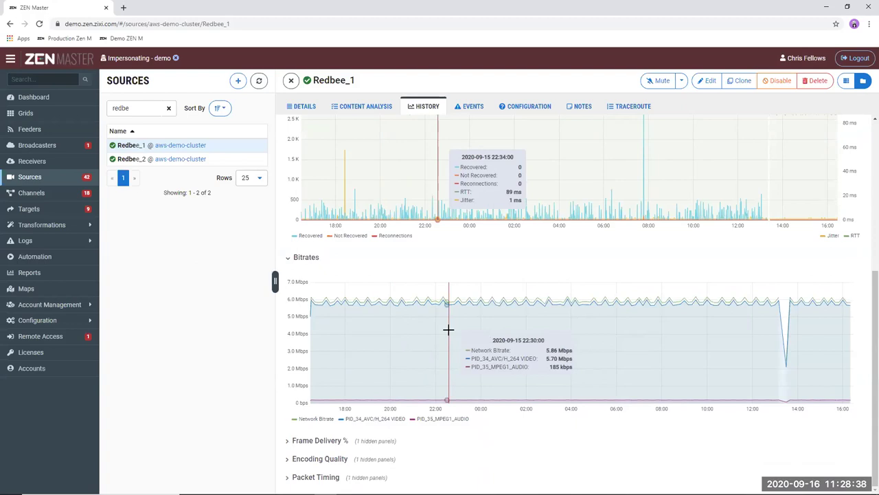
Expand and examine the Frame Delivery % and Encoding Quality graphs in Redbee_1's history.
{"action": "left_click", "coordinate": [289, 440]}
{"action": "scroll", "coordinate": [451, 404], "scroll_direction": "down", "scroll_amount": 2}
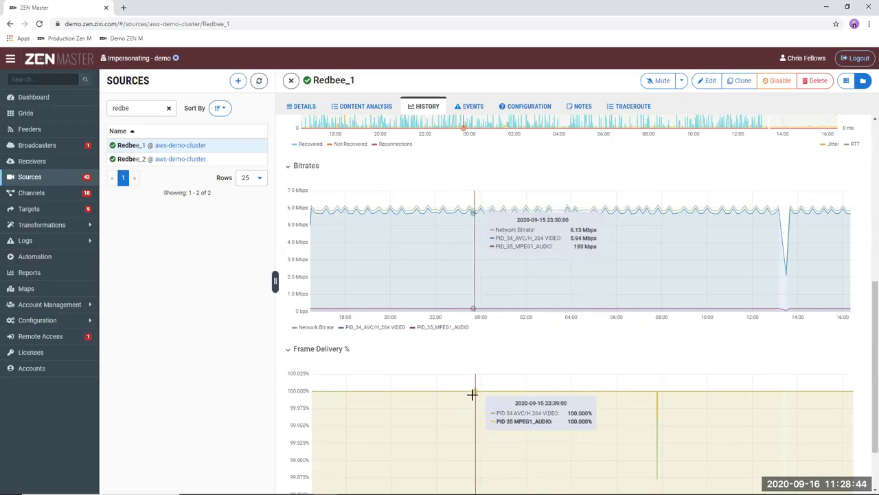
{"action": "scroll", "coordinate": [491, 384], "scroll_direction": "down", "scroll_amount": 1}
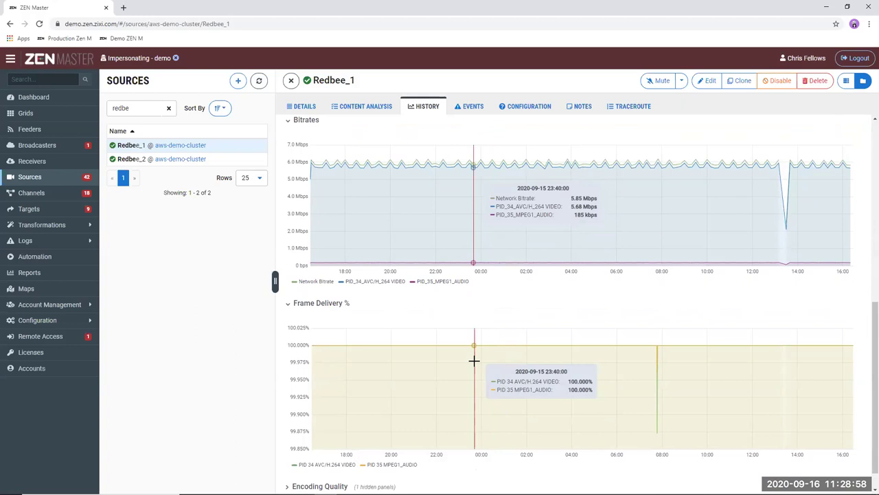
{"action": "scroll", "coordinate": [282, 463], "scroll_direction": "down", "scroll_amount": 1}
{"action": "left_click", "coordinate": [327, 465]}
{"action": "scroll", "coordinate": [418, 417], "scroll_direction": "down", "scroll_amount": 5}
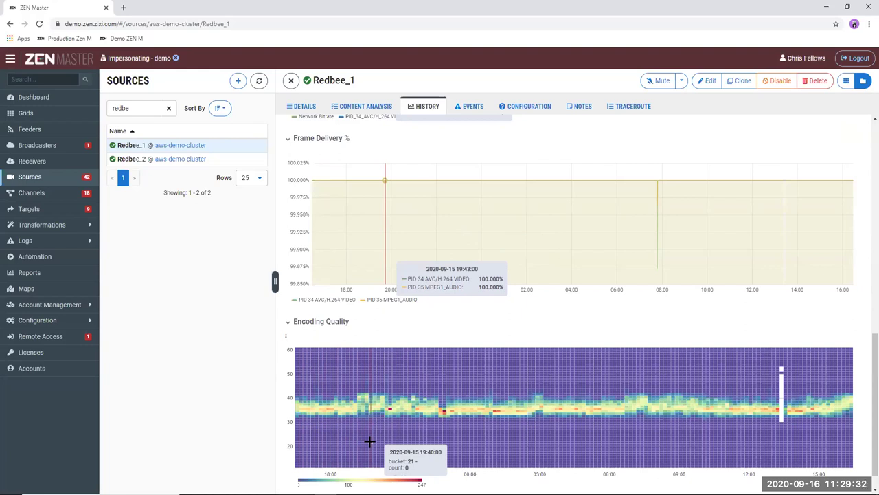
Expand and examine the Packet Timing graph in Redbee_1's history.
{"action": "scroll", "coordinate": [480, 419], "scroll_direction": "down", "scroll_amount": 1}
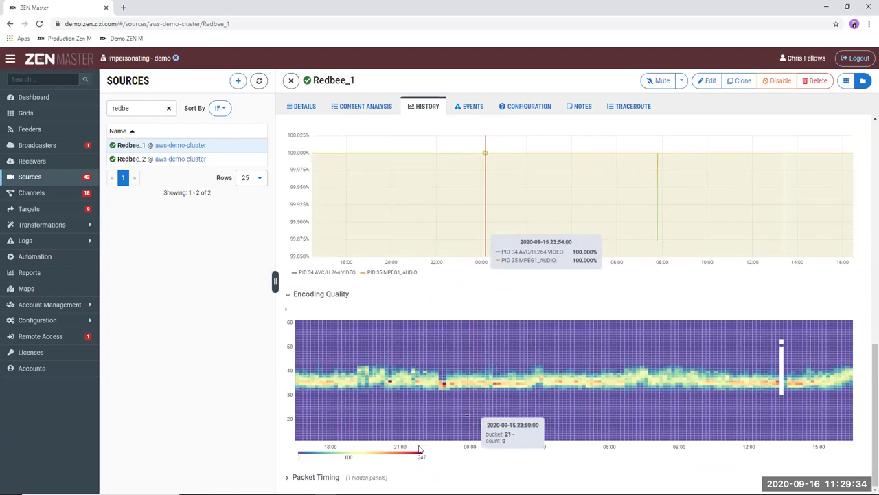
{"action": "scroll", "coordinate": [496, 435], "scroll_direction": "down", "scroll_amount": 5}
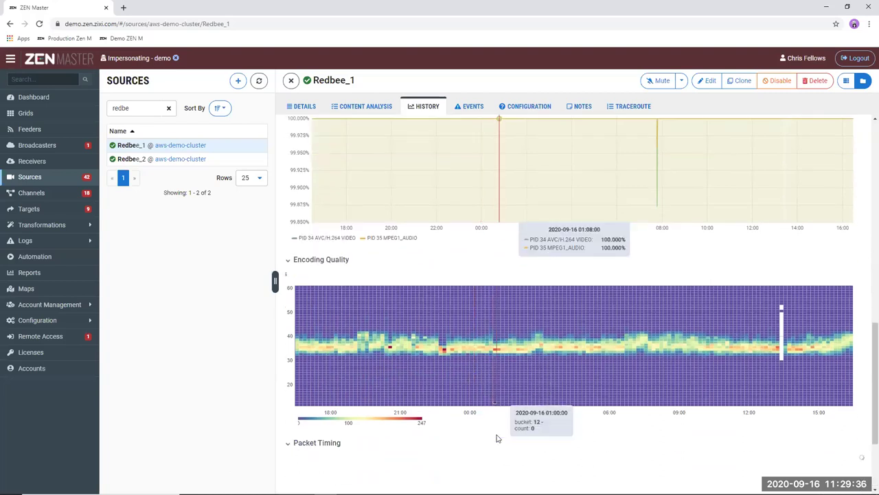
{"action": "scroll", "coordinate": [515, 450], "scroll_direction": "down", "scroll_amount": 1}
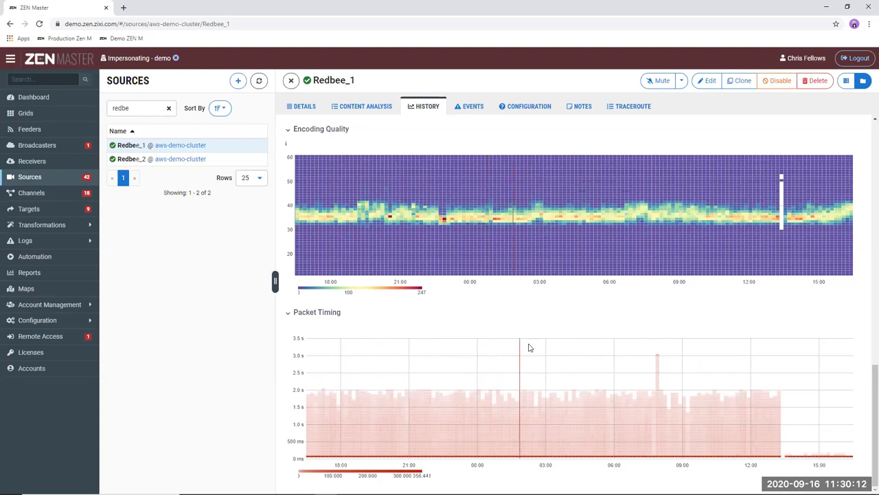
{"action": "scroll", "coordinate": [533, 323], "scroll_direction": "up", "scroll_amount": 10}
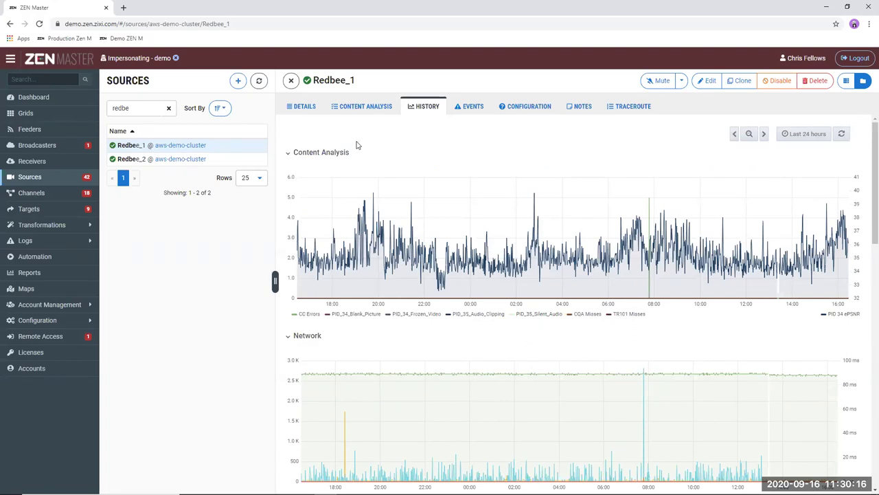
Filter the sources by "scte" and inspect the details of the newest SCTE-35 message logged for SCTE-Monitor.
{"action": "double_click", "coordinate": [142, 112]}
{"action": "type", "text": "scte"}
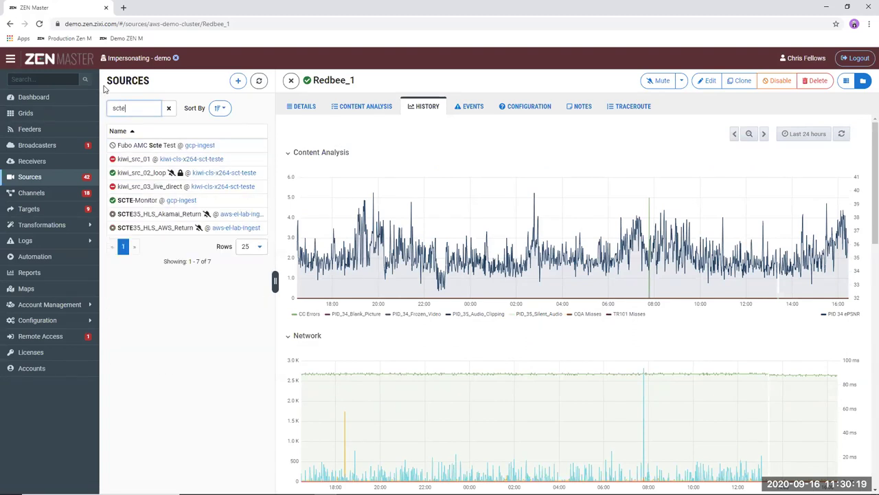
{"action": "left_click", "coordinate": [140, 200]}
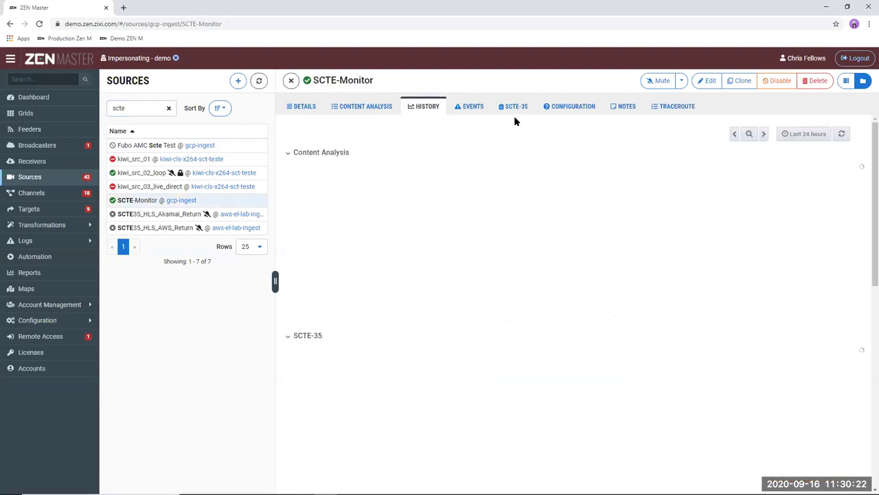
{"action": "left_click", "coordinate": [512, 110]}
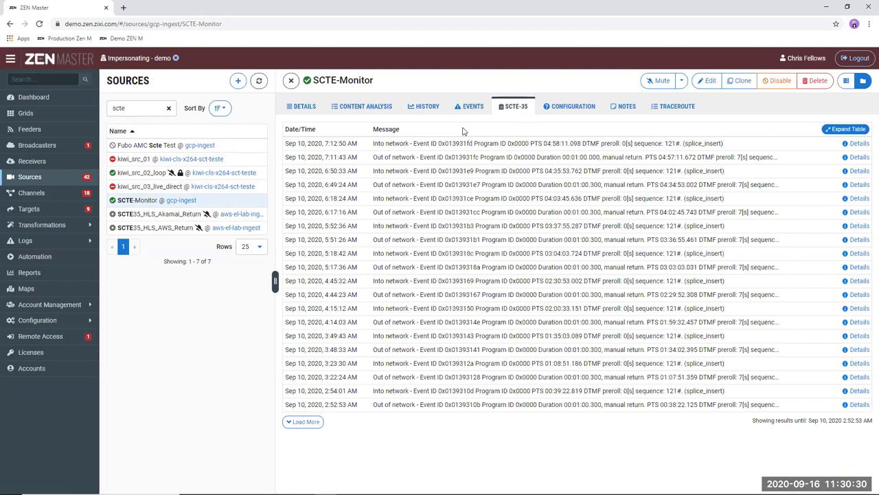
{"action": "left_click", "coordinate": [858, 144]}
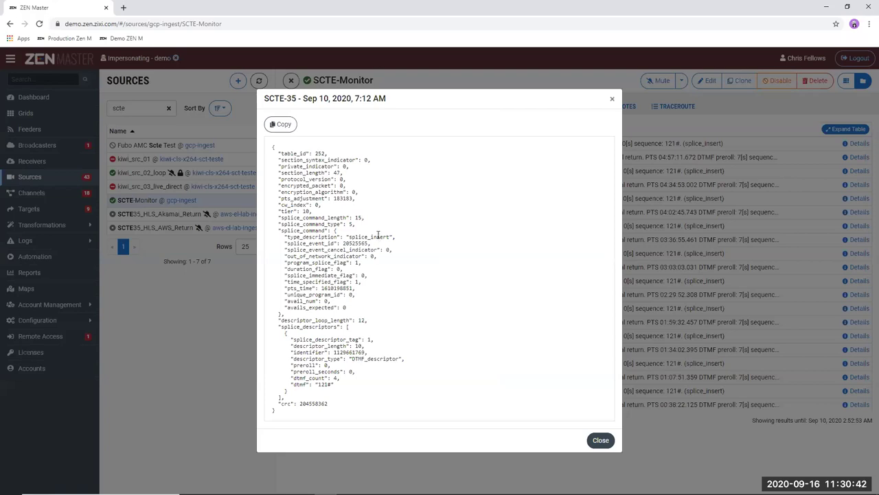
{"action": "left_click", "coordinate": [612, 99]}
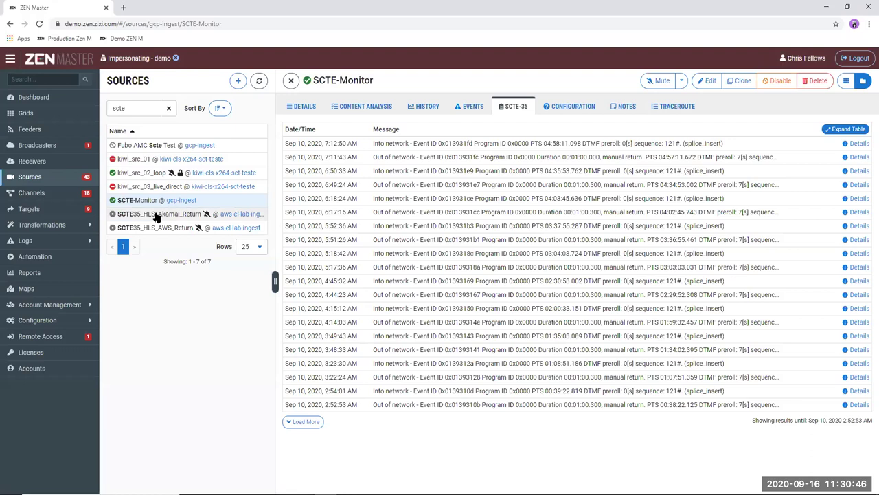
Filter the sources by "pid" and show the details of PID_Mapping_Source.
{"action": "left_click", "coordinate": [130, 109]}
{"action": "left_click_drag", "start_coordinate": [130, 109], "coordinate": [112, 108]}
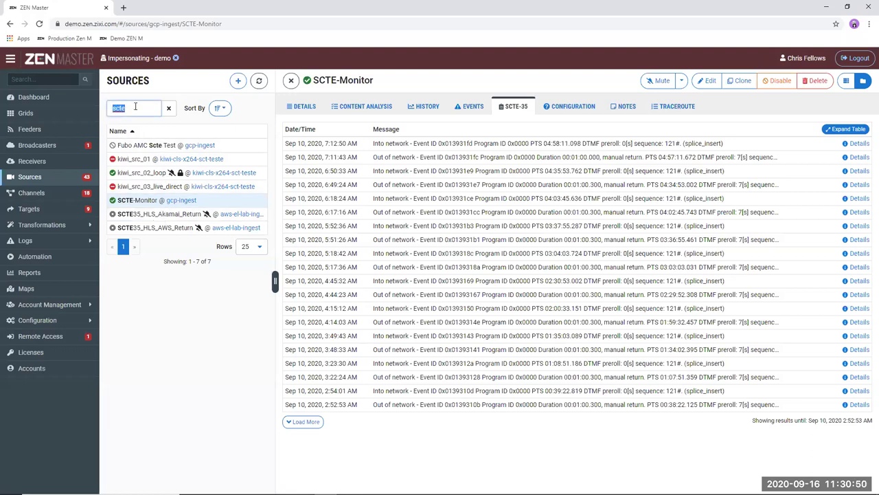
{"action": "type", "text": "pid"}
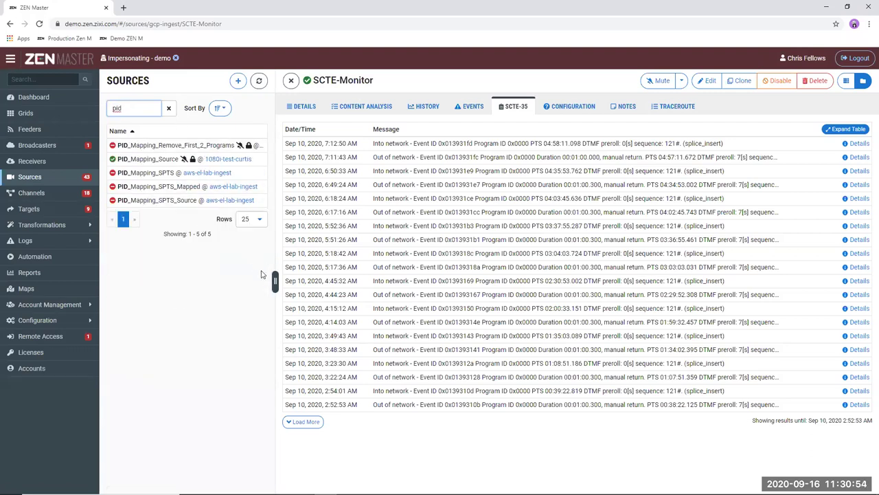
{"action": "left_click", "coordinate": [180, 160]}
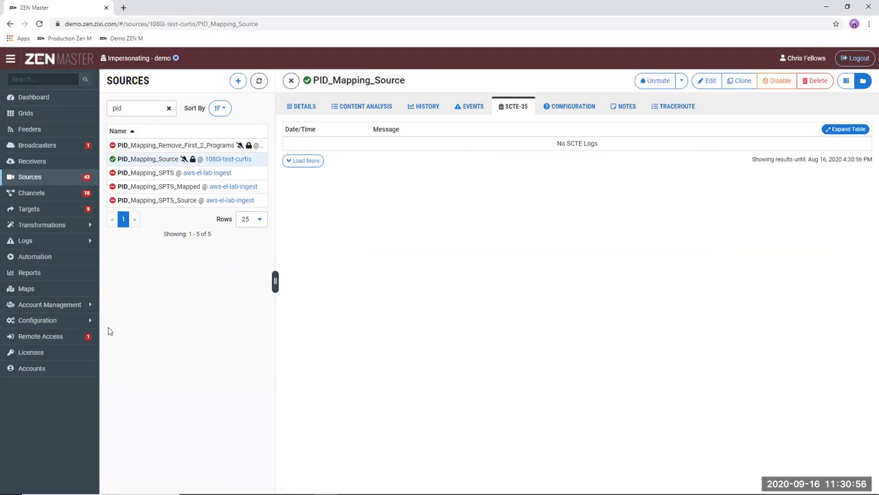
{"action": "left_click", "coordinate": [321, 110]}
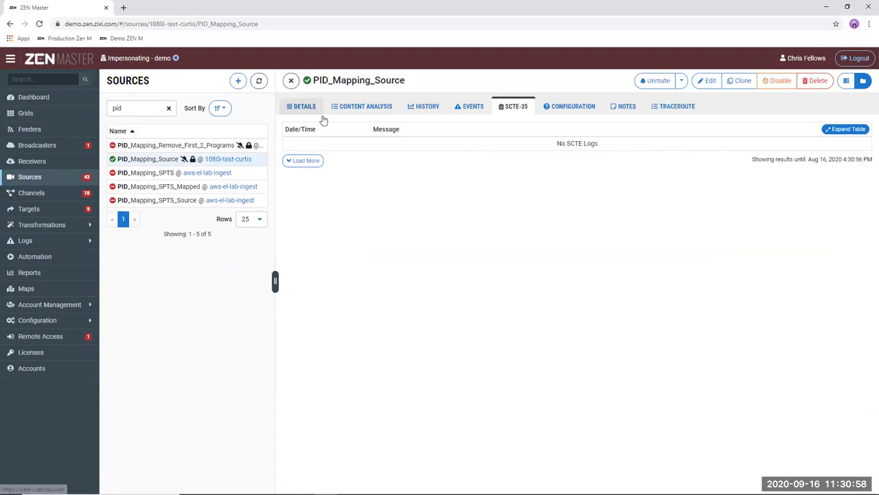
Widen the source list slightly and collapse Programs #1, #4, #5 and #6 in PID_Mapping_Source's stream information.
{"action": "left_click_drag", "start_coordinate": [276, 282], "coordinate": [306, 281]}
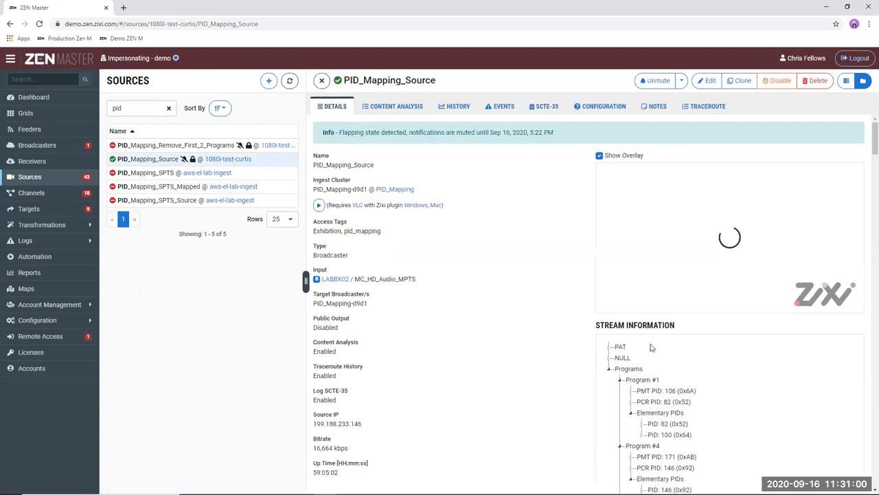
{"action": "scroll", "coordinate": [665, 371], "scroll_direction": "down", "scroll_amount": 1}
{"action": "scroll", "coordinate": [664, 371], "scroll_direction": "down", "scroll_amount": 2}
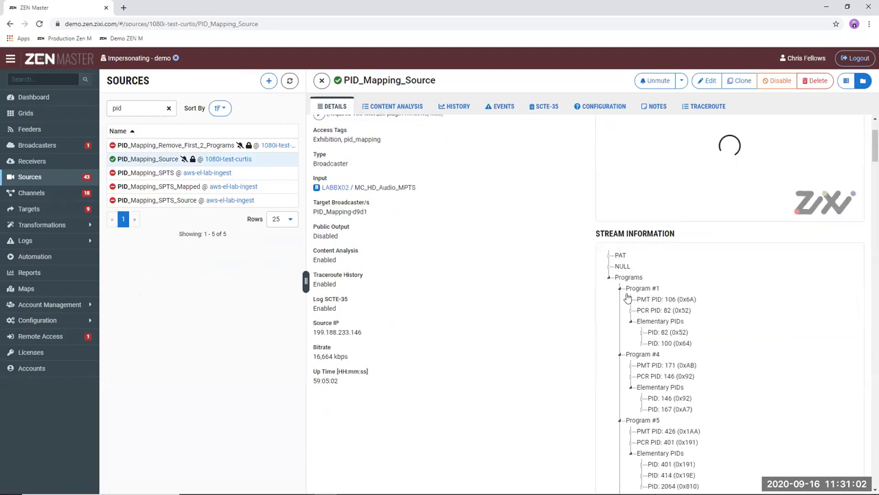
{"action": "left_click", "coordinate": [620, 288]}
{"action": "left_click", "coordinate": [620, 300]}
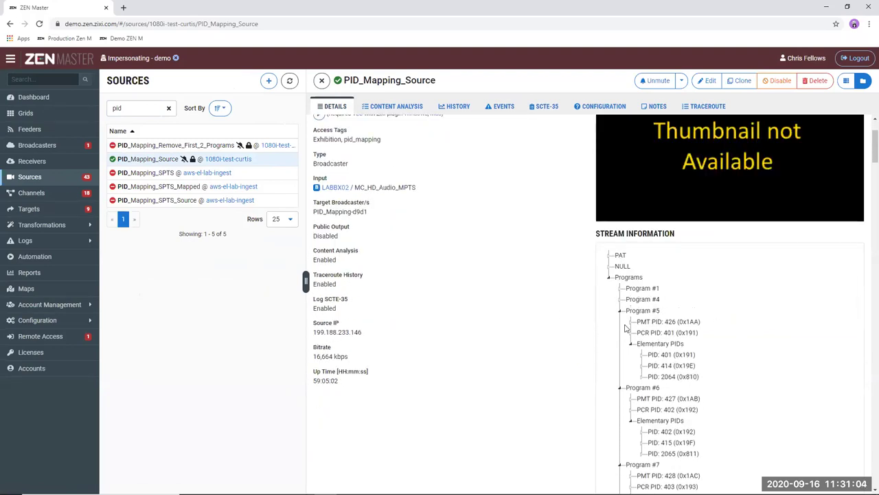
{"action": "left_click", "coordinate": [620, 310]}
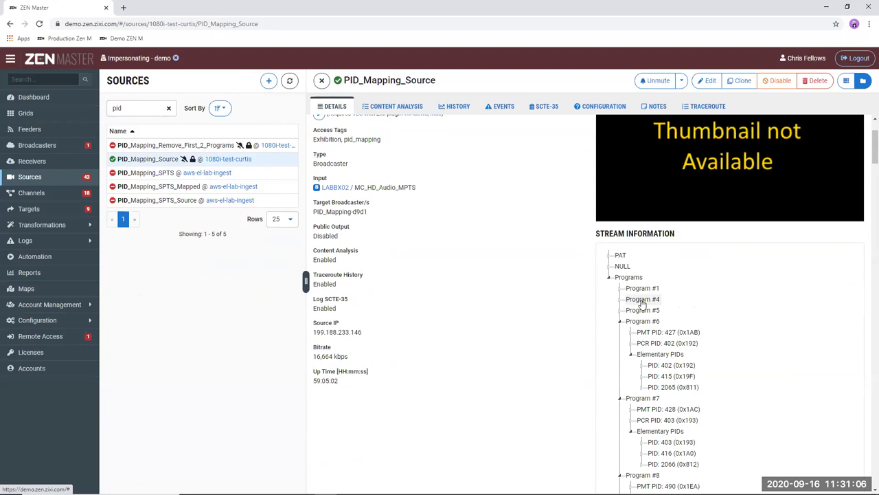
{"action": "left_click", "coordinate": [620, 322]}
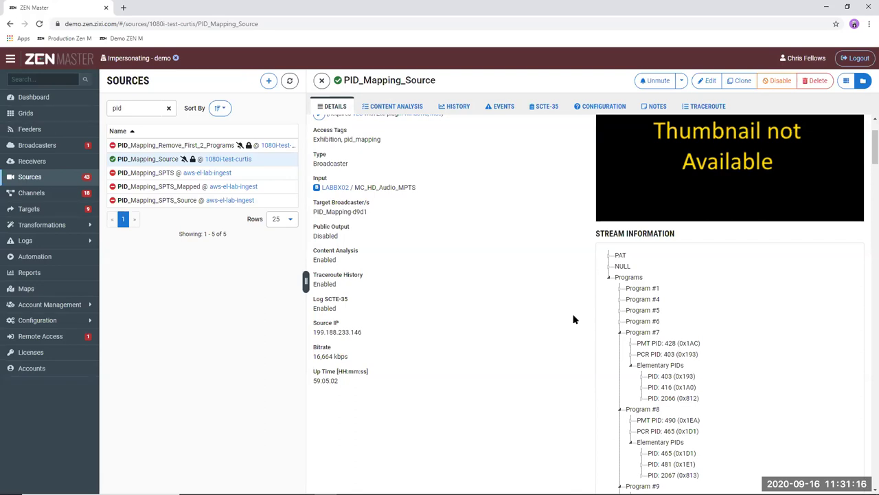
Open PID_Mapping_Remove_First_2_Programs and collapse Programs #5 and #6 in its stream information.
{"action": "left_click", "coordinate": [151, 147]}
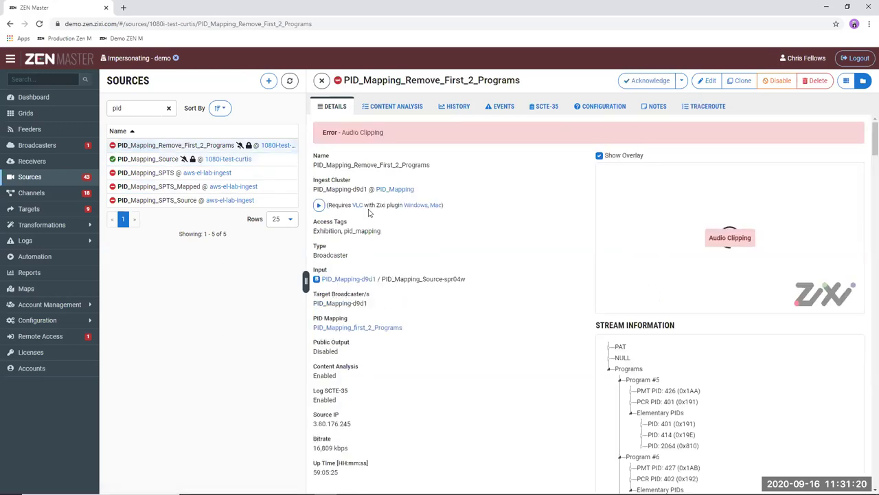
{"action": "scroll", "coordinate": [626, 376], "scroll_direction": "down", "scroll_amount": 1}
{"action": "left_click", "coordinate": [619, 337]}
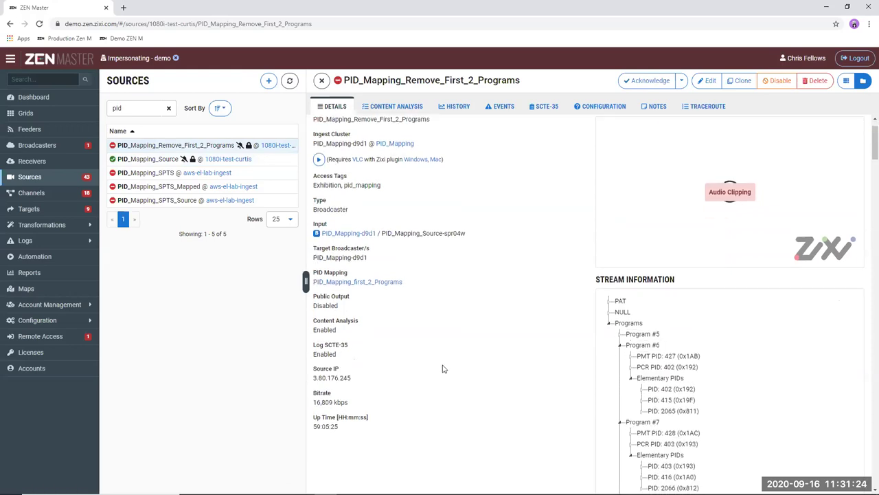
{"action": "left_click", "coordinate": [620, 345]}
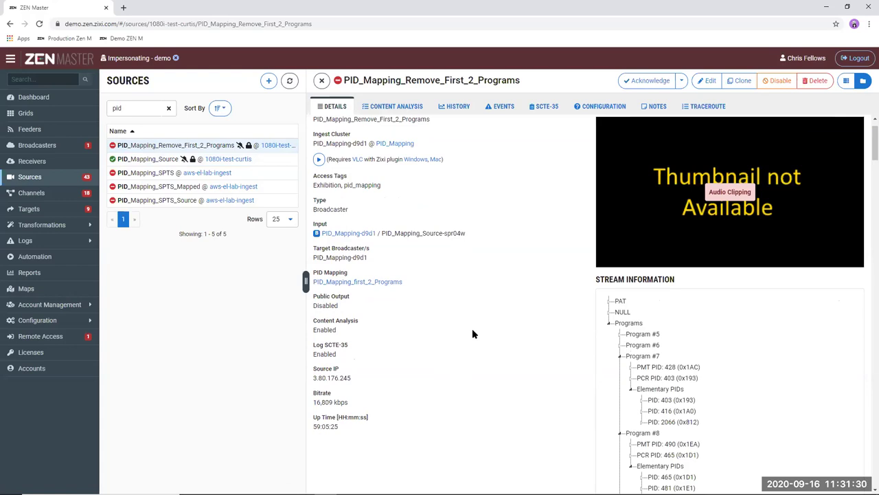
Open Redbee_Channel from the channels list and show its diagram of sources, broadcasters and target.
{"action": "left_click", "coordinate": [40, 194]}
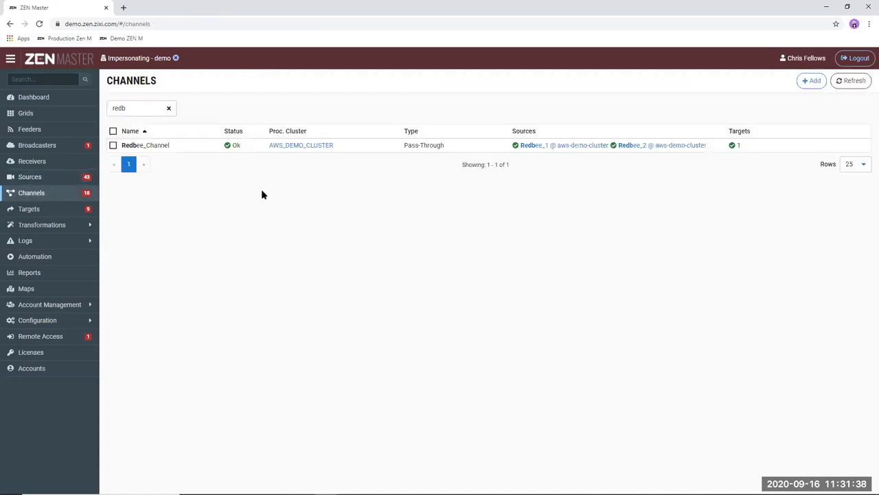
{"action": "left_click", "coordinate": [175, 147]}
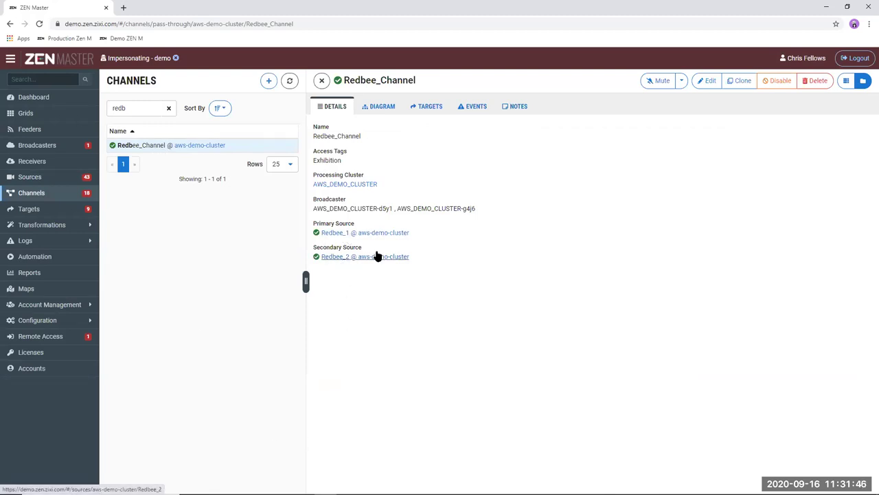
{"action": "left_click", "coordinate": [373, 113]}
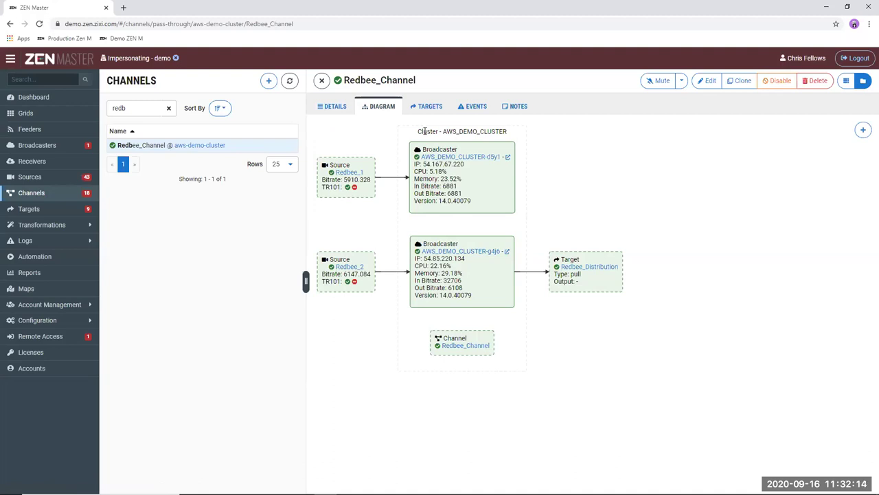
Review the target types offered for creating a new target, then cancel without creating one.
{"action": "left_click", "coordinate": [38, 210]}
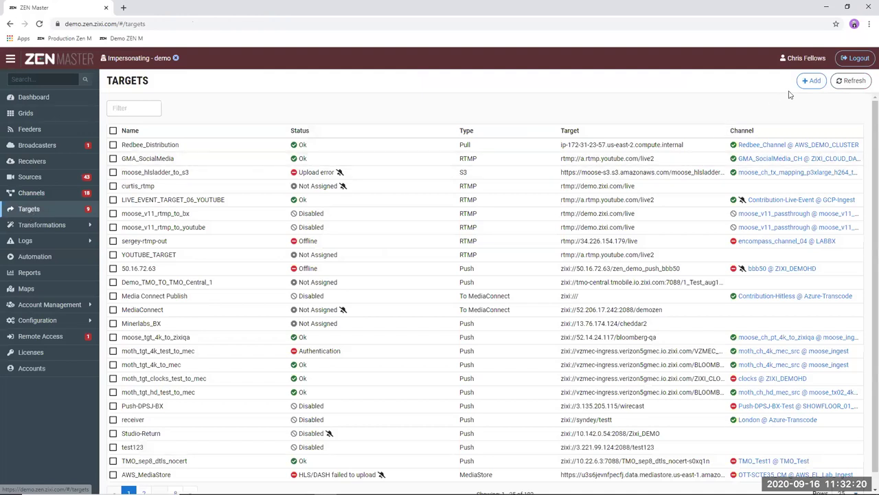
{"action": "left_click", "coordinate": [811, 80]}
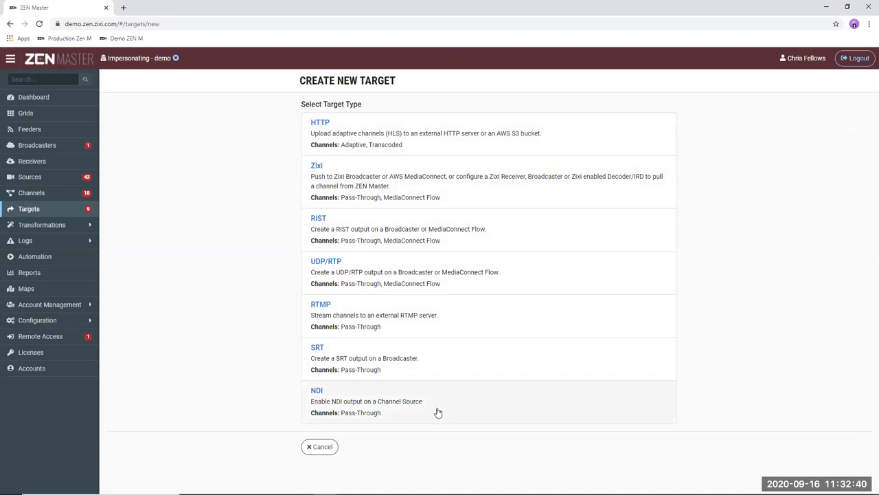
{"action": "left_click", "coordinate": [322, 447]}
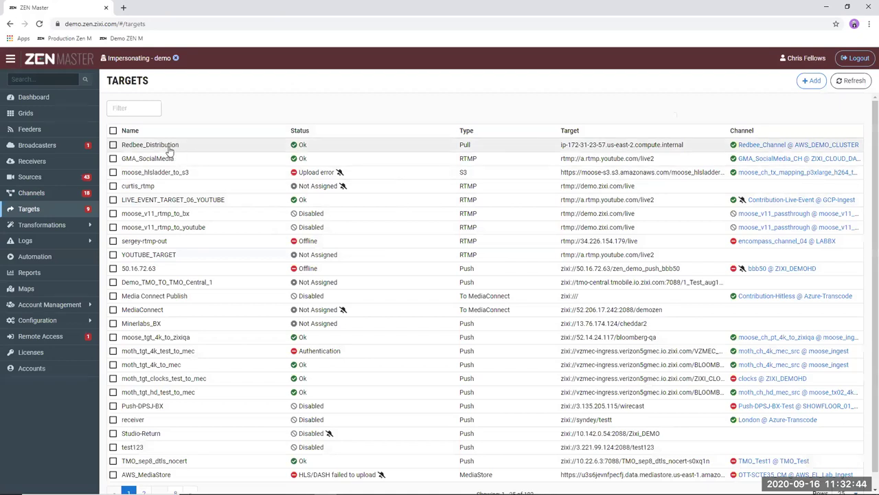
Open the Redbee_Distribution target and examine the network and packet delivery graphs in its history.
{"action": "left_click", "coordinate": [163, 145]}
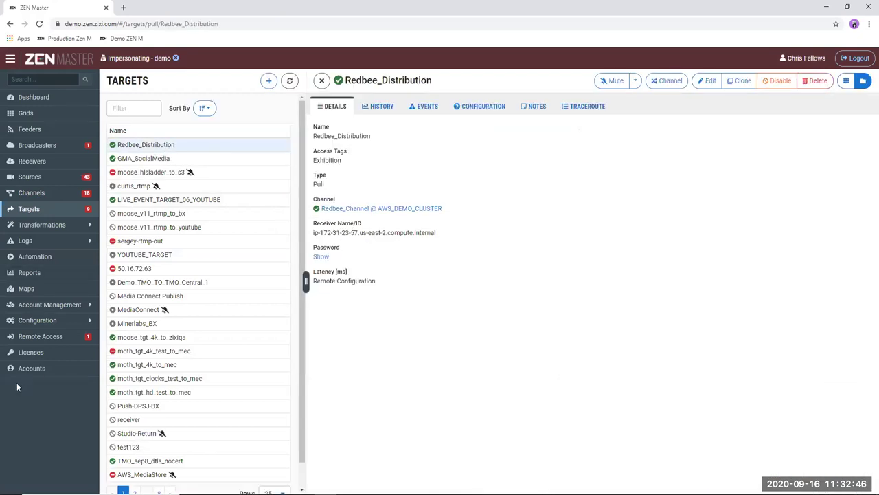
{"action": "left_click", "coordinate": [382, 108]}
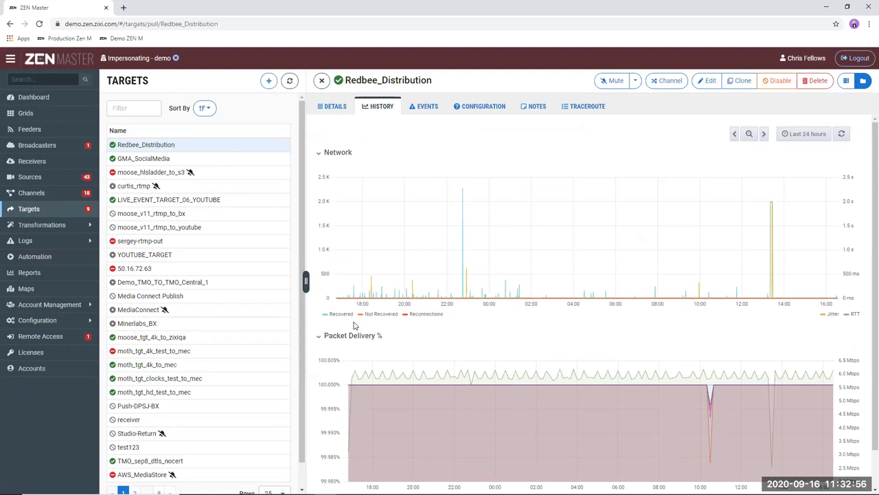
{"action": "mouse_move", "coordinate": [345, 190]}
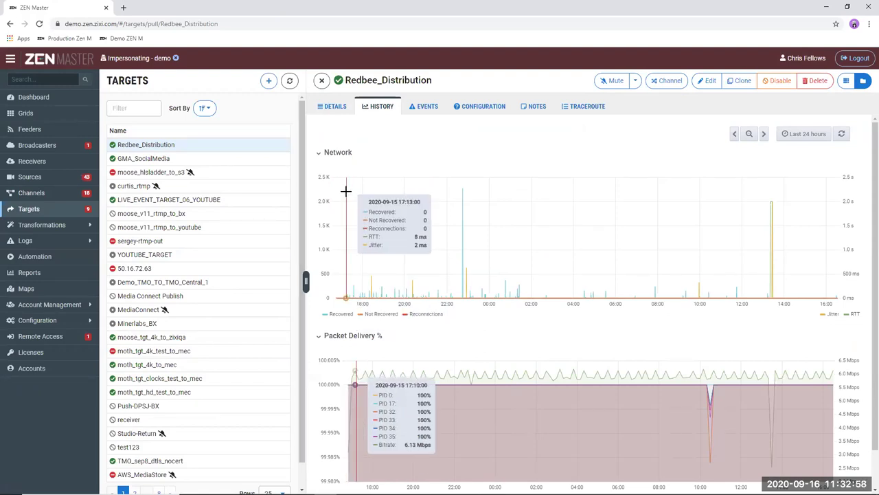
{"action": "scroll", "coordinate": [604, 288], "scroll_direction": "down", "scroll_amount": 1}
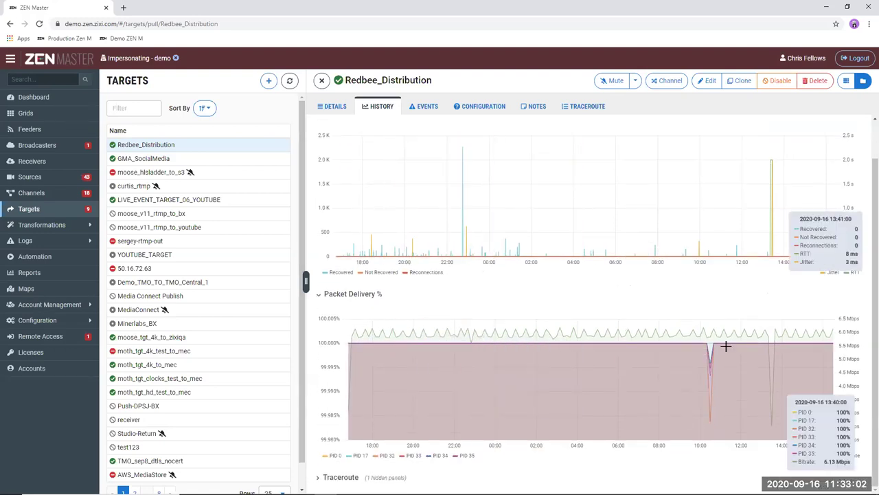
Open the geographic map Redbee_Map and display its Redbee_Channel layer.
{"action": "left_click", "coordinate": [50, 294]}
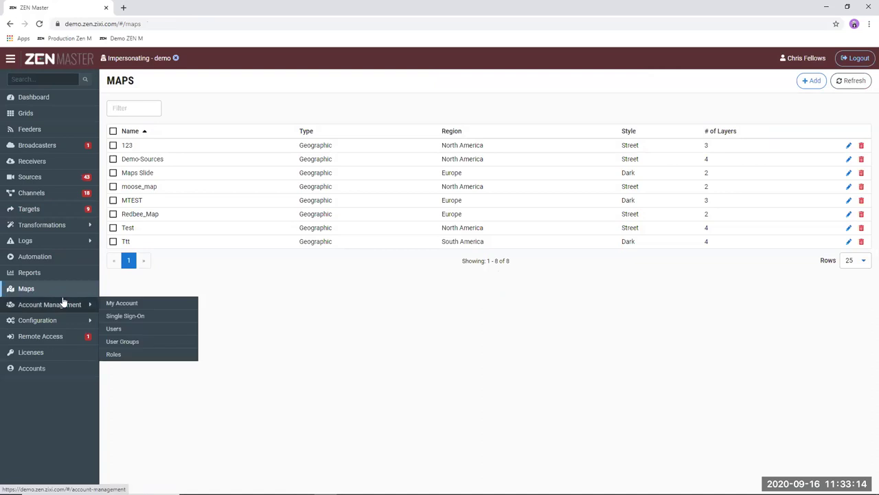
{"action": "left_click", "coordinate": [158, 216]}
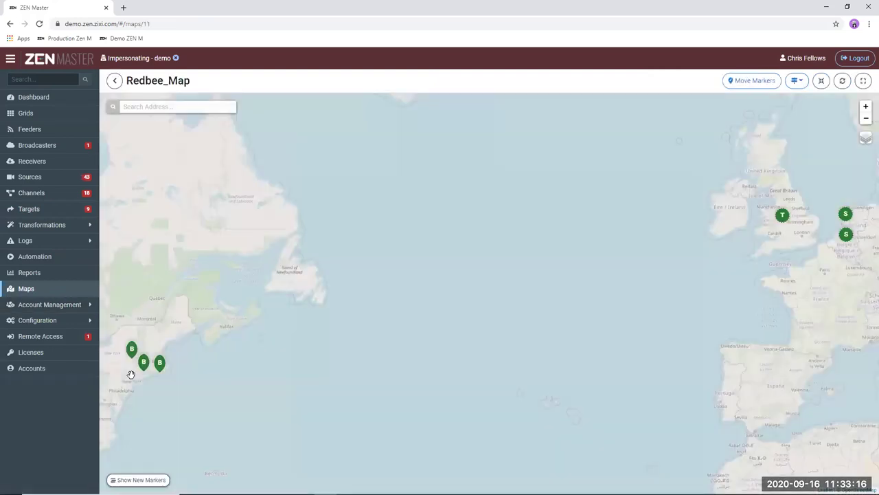
{"action": "mouse_move", "coordinate": [864, 141]}
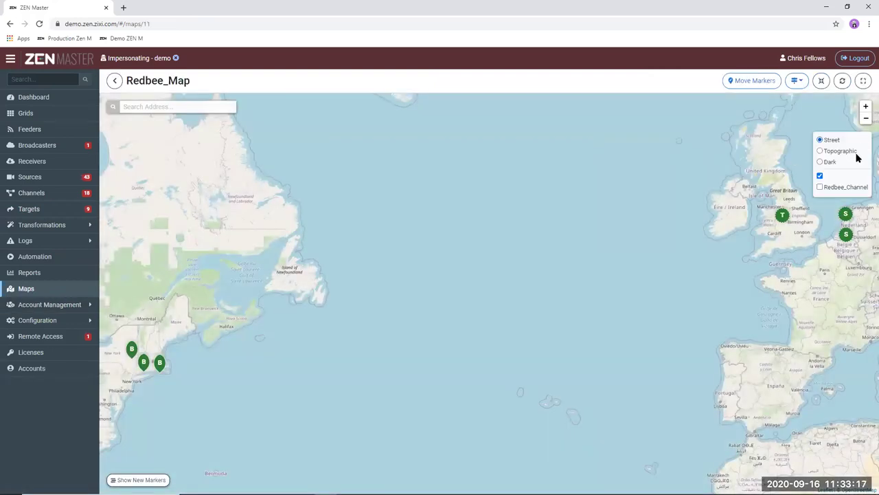
{"action": "left_click", "coordinate": [844, 187]}
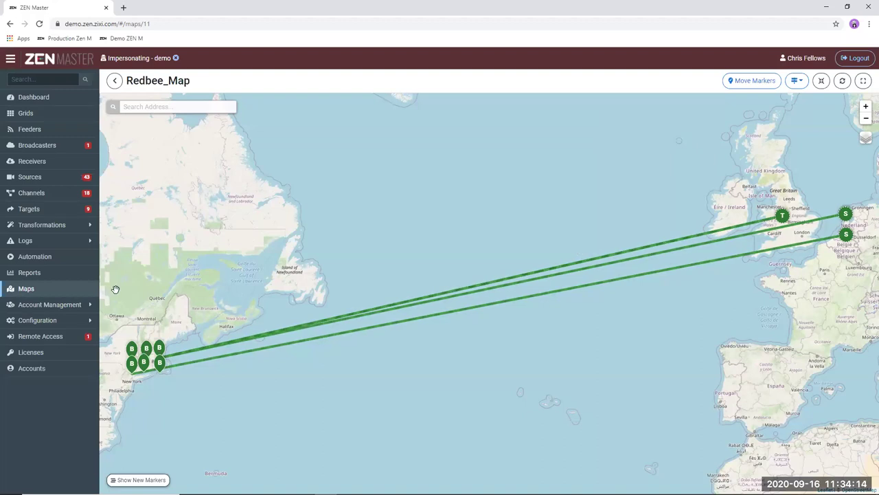
View the reports list, and open the Elemental_Live_Lab device interface through remote access, closing it after viewing.
{"action": "left_click", "coordinate": [53, 277]}
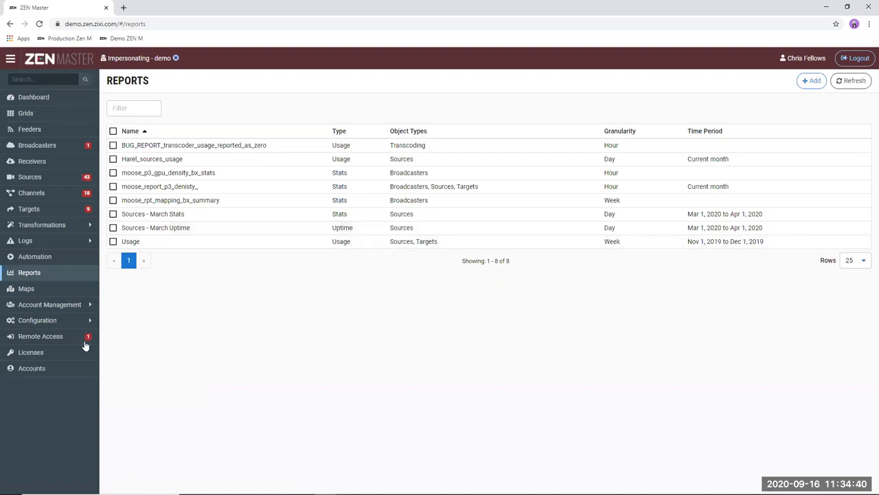
{"action": "left_click", "coordinate": [55, 340]}
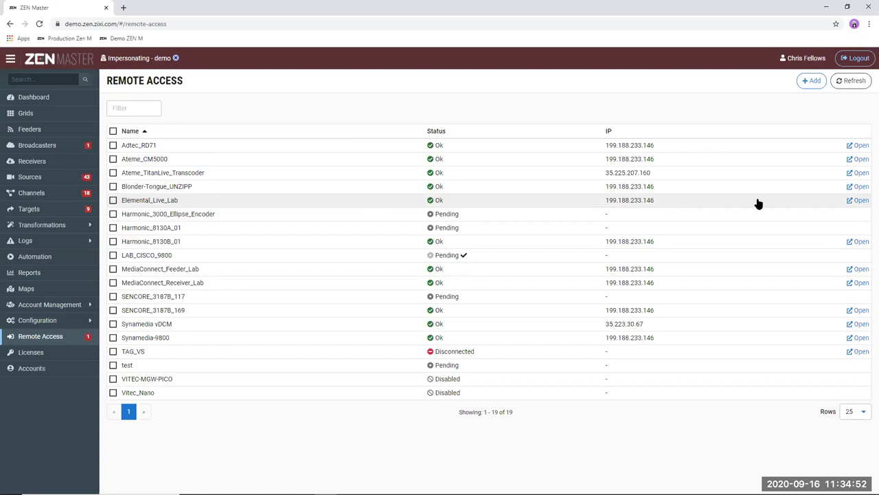
{"action": "left_click", "coordinate": [854, 200]}
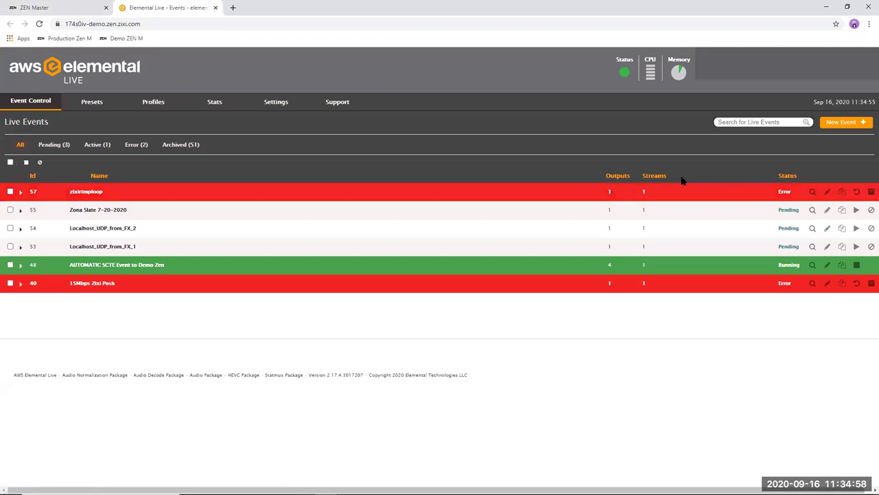
{"action": "left_click", "coordinate": [216, 8]}
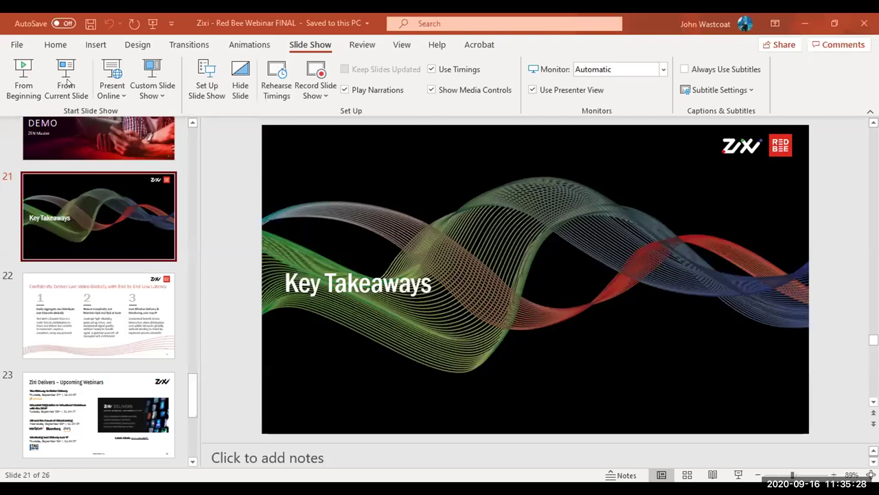
In PowerPoint, start the webinar slide show from the Key Takeaways slide.
{"action": "left_click", "coordinate": [69, 83]}
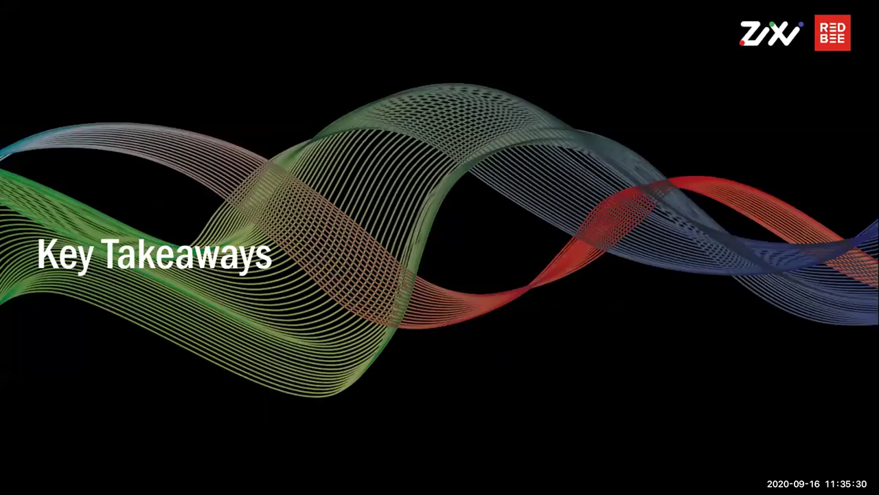